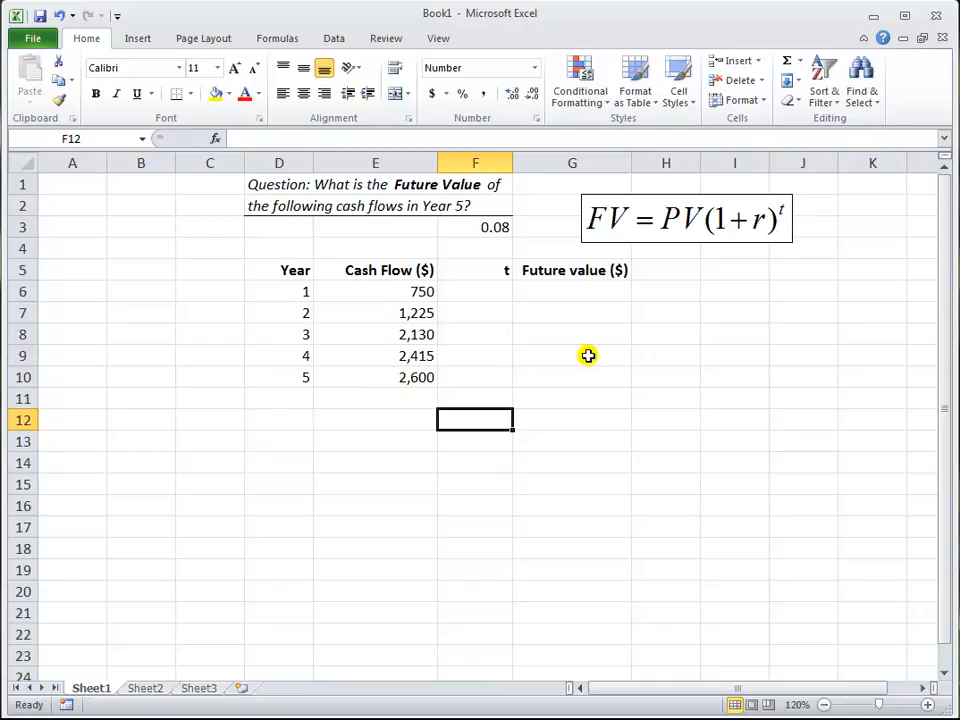
Fill the t column beside the cash flows, F6 to F10, with 4, 3, 2, 1 and 0
left_click(672, 267)
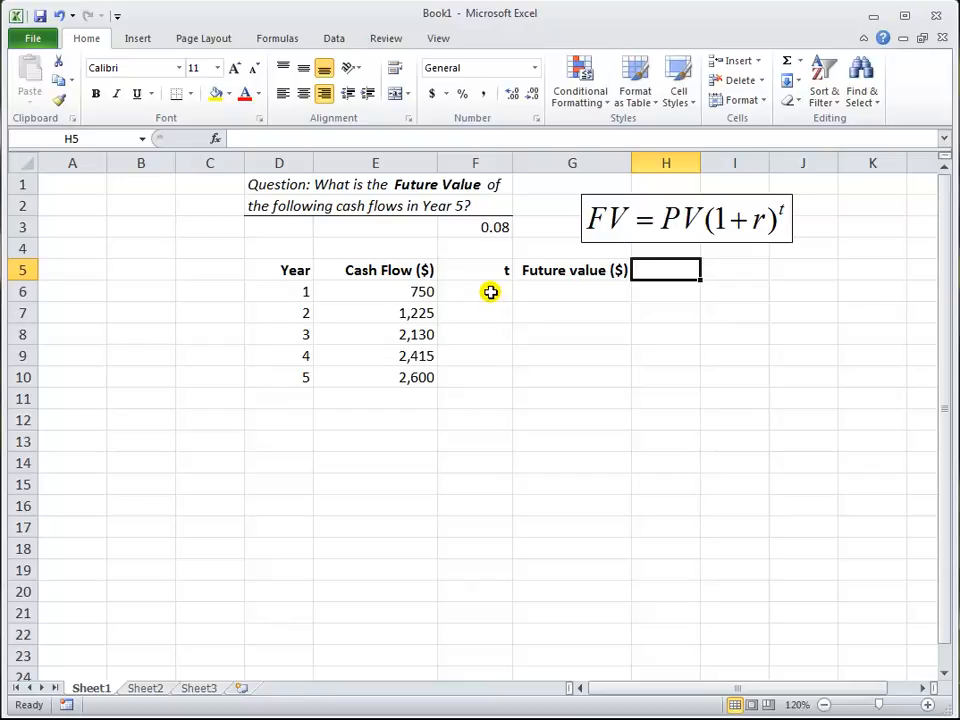
left_click(490, 291)
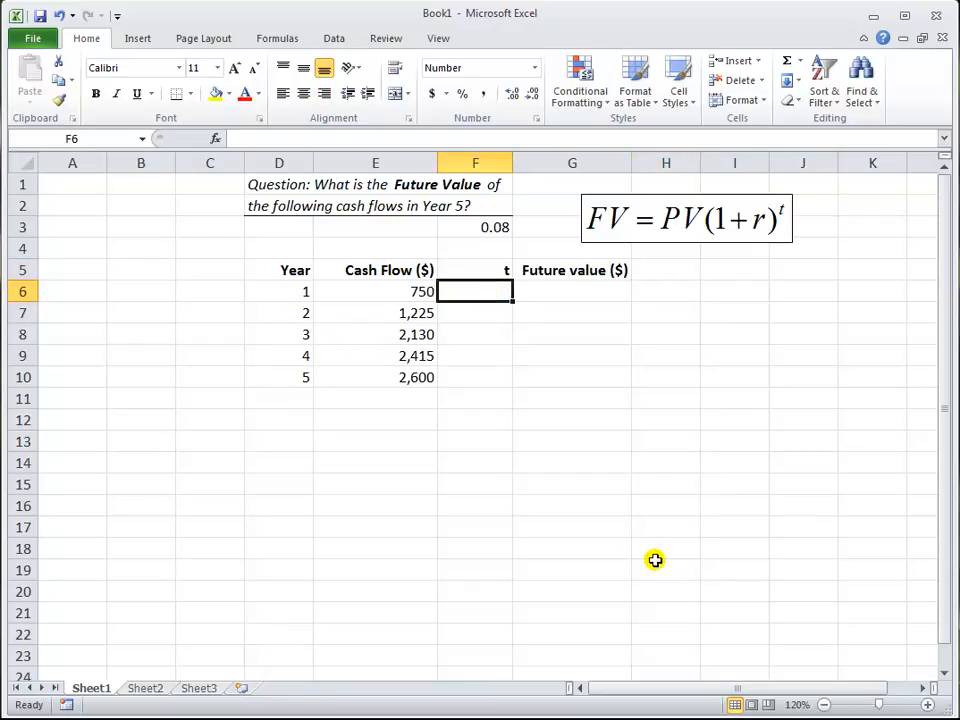
type("4")
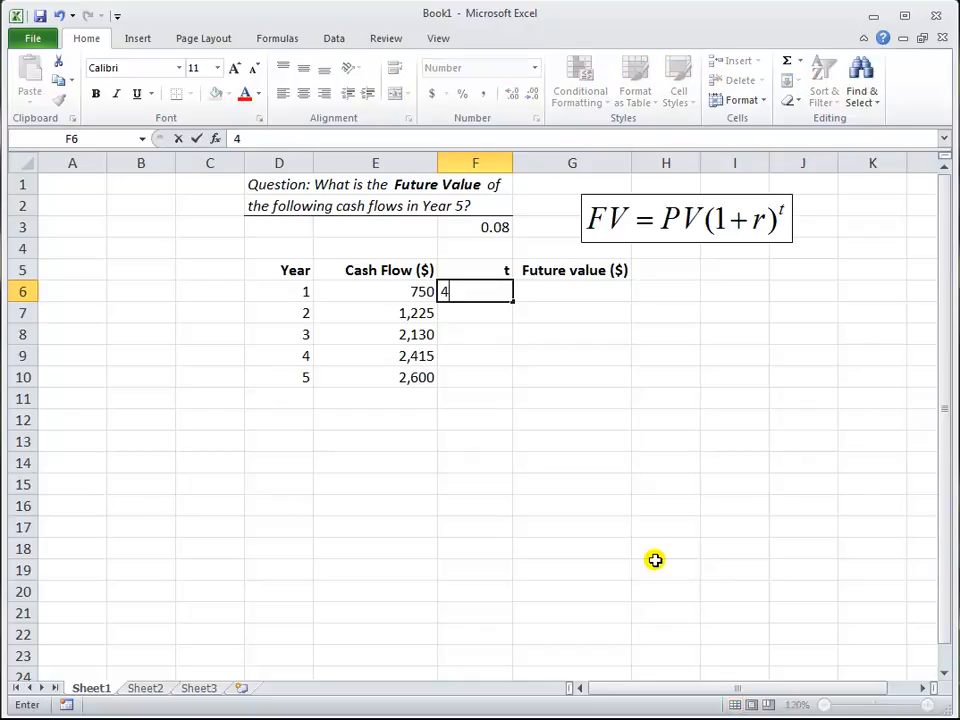
key("Return")
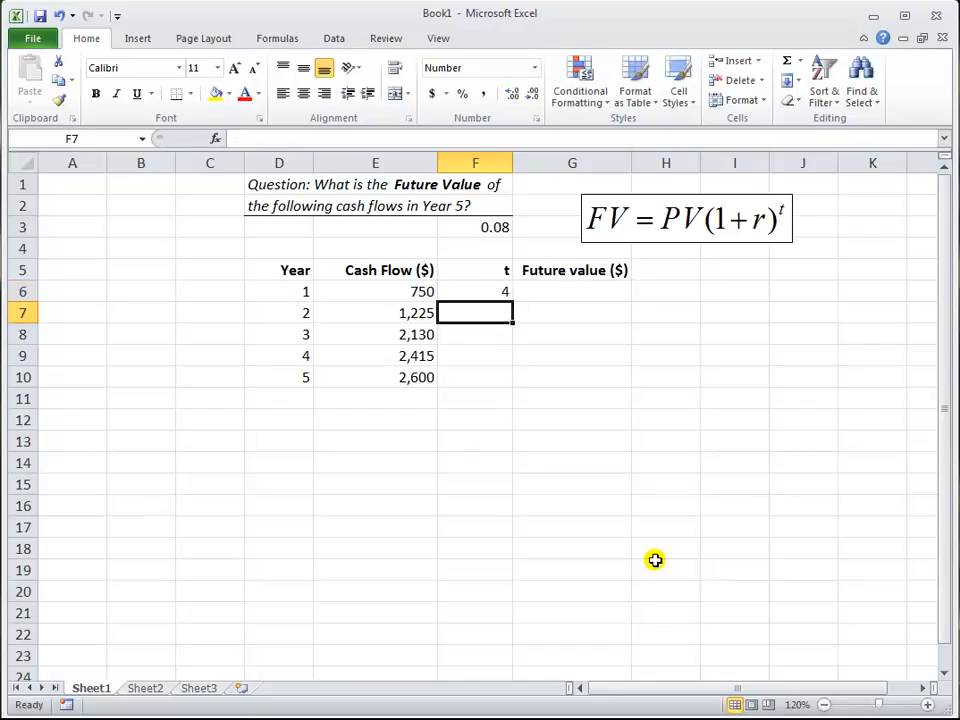
type("3")
key("Return")
type("2")
key("Return")
type("1")
key("Return")
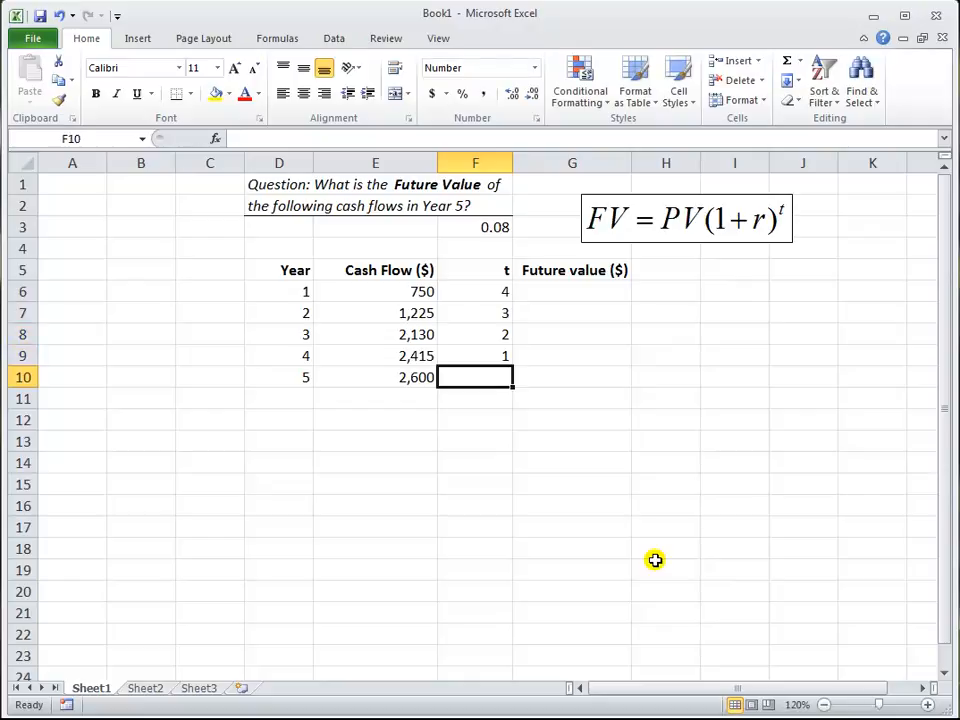
type("0")
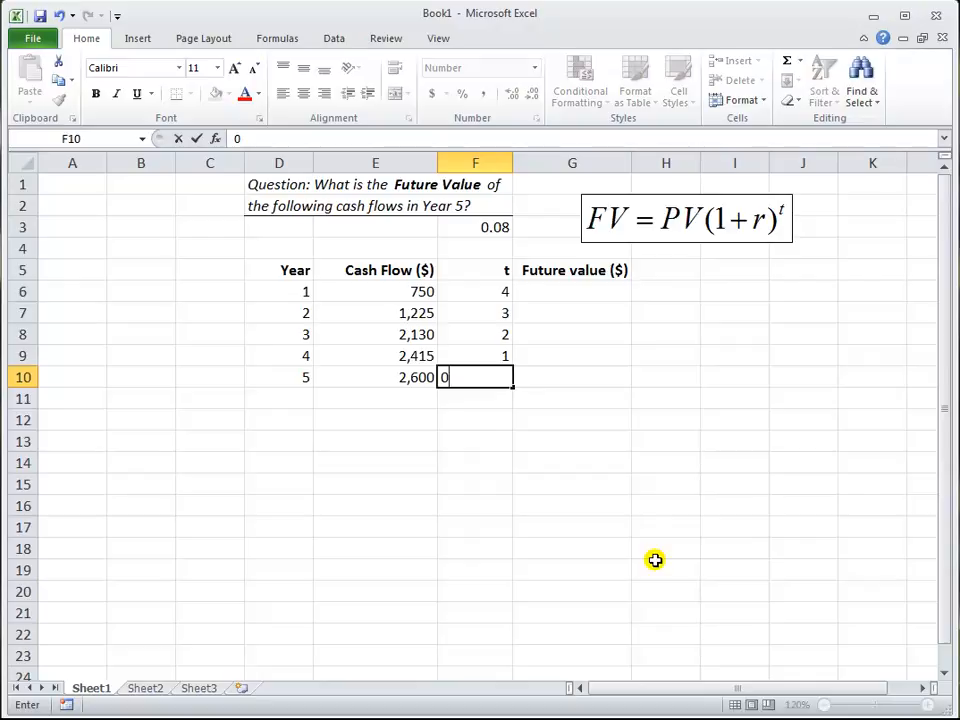
key("Tab")
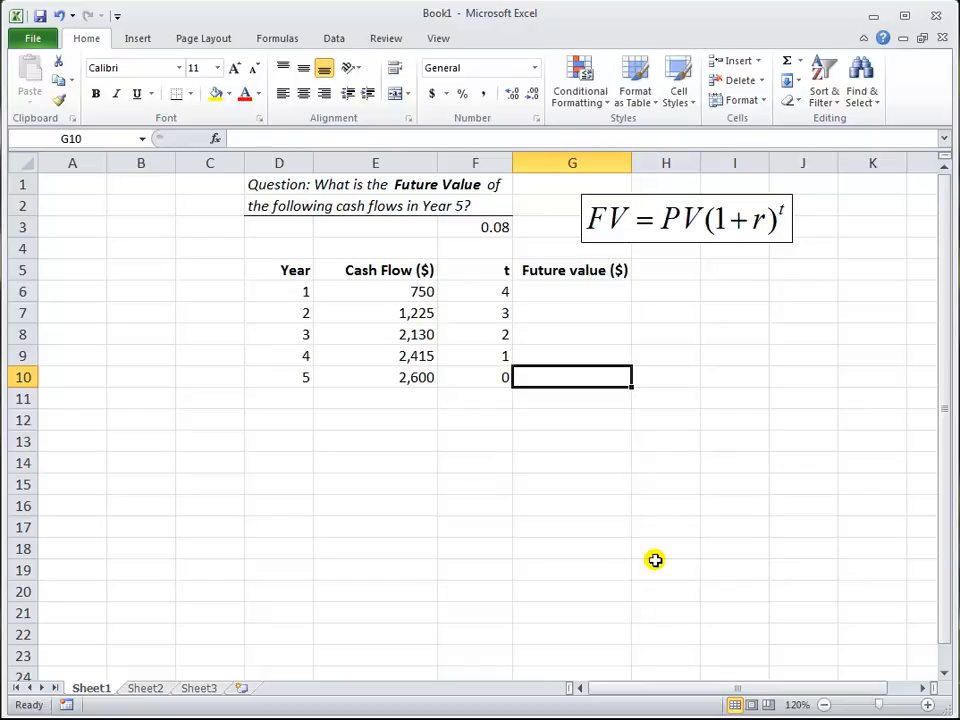
Enter 2600 as the Year 5 future value in G10 and the formula =E9*(1+F3)^F9 for Year 4 in G9
type("2600")
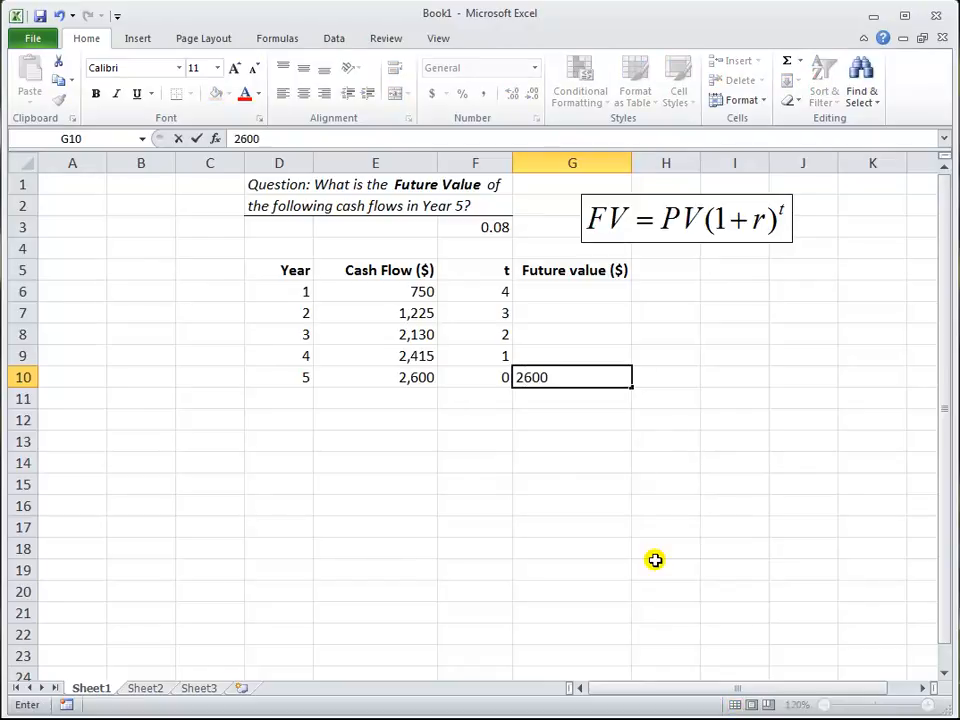
key("Up")
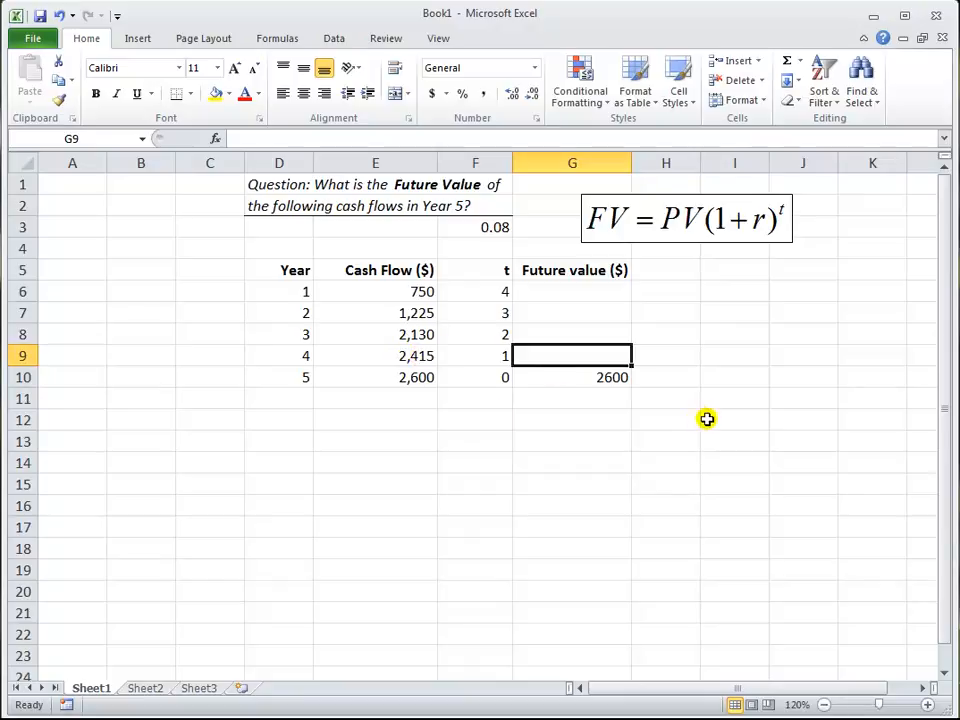
type("=")
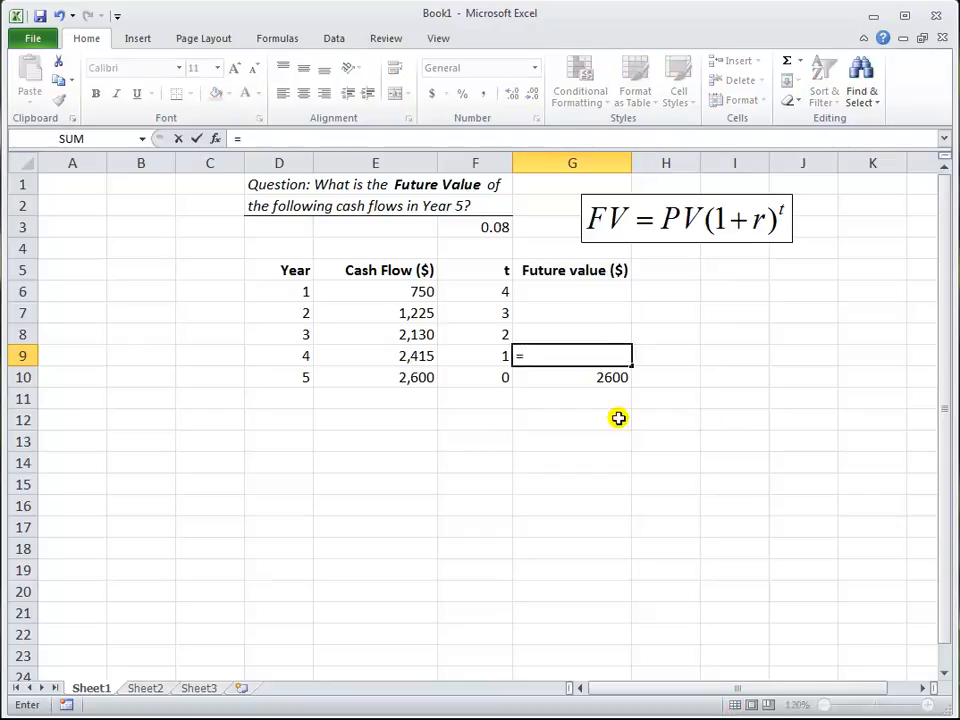
left_click(382, 360)
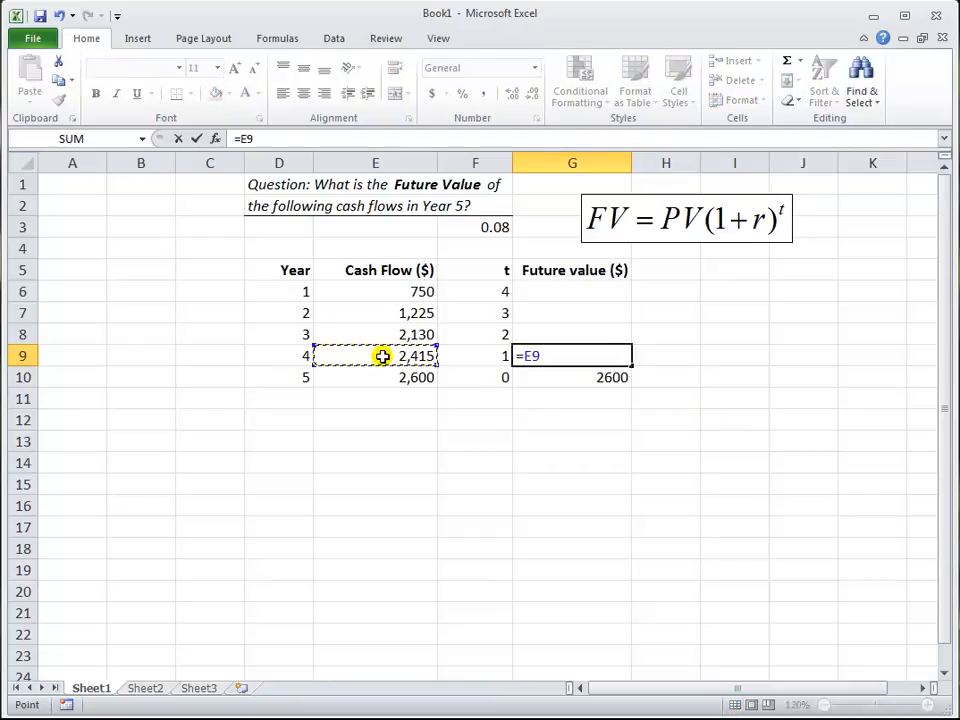
type("*(")
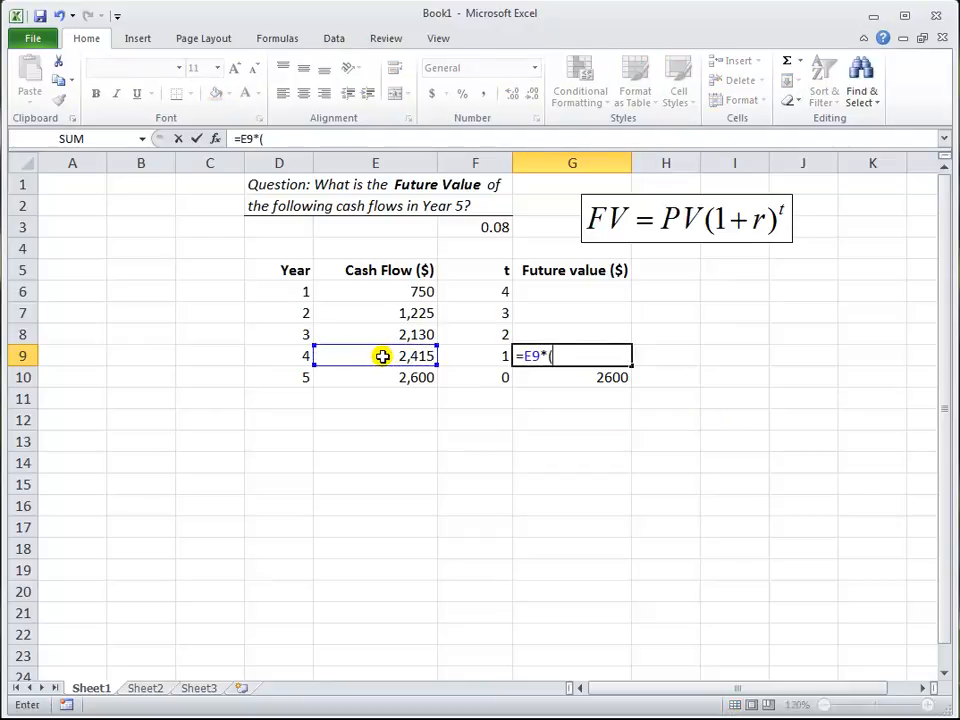
type("1+")
left_click(474, 226)
type(")^")
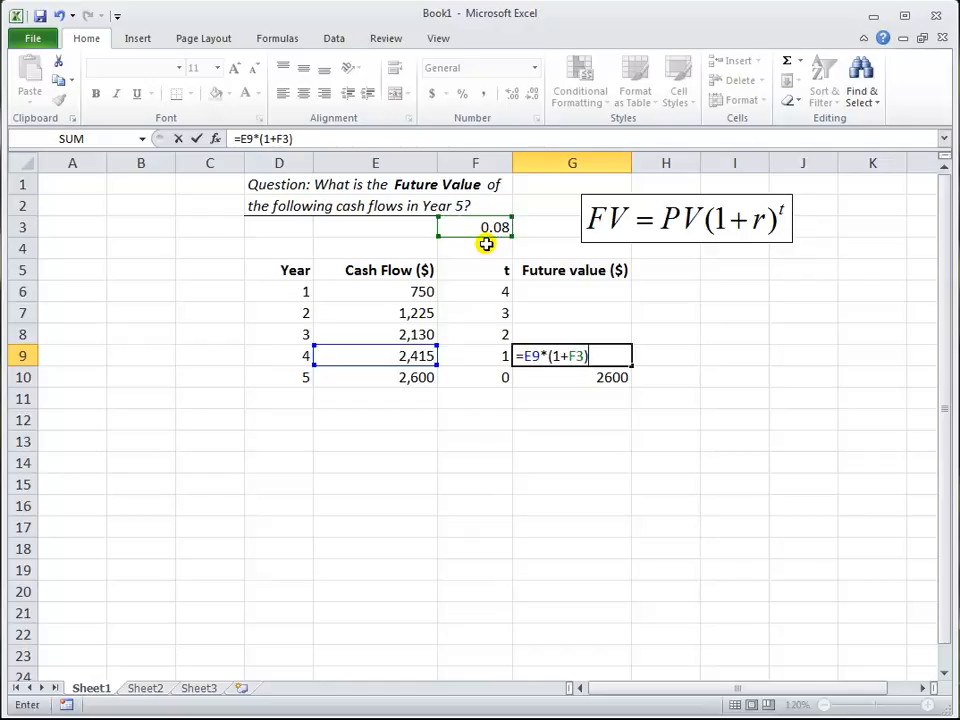
left_click(484, 354)
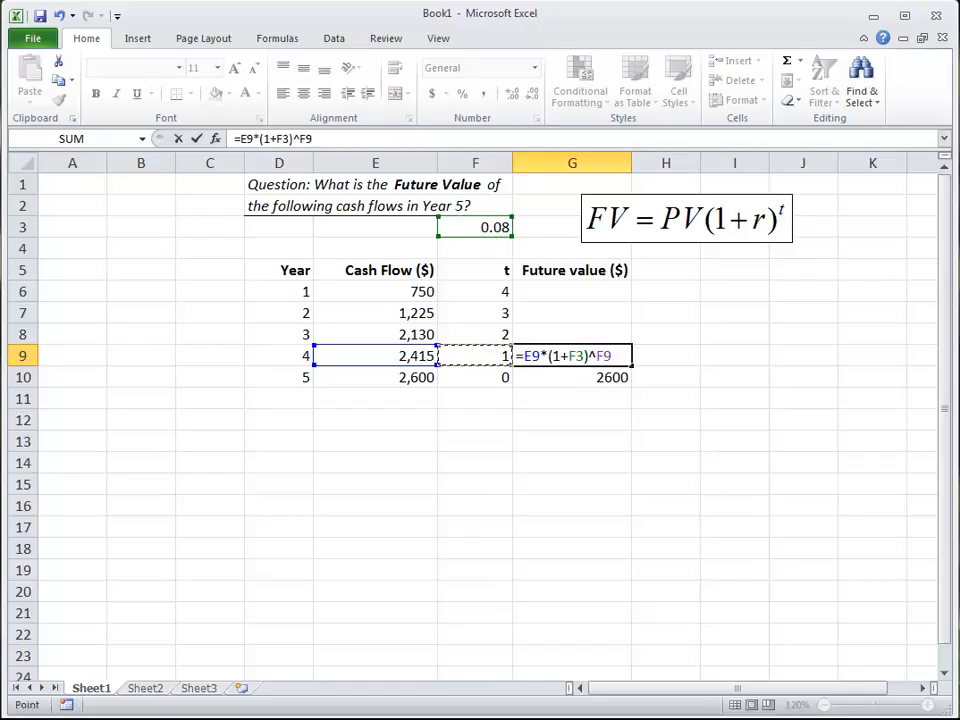
key("Return")
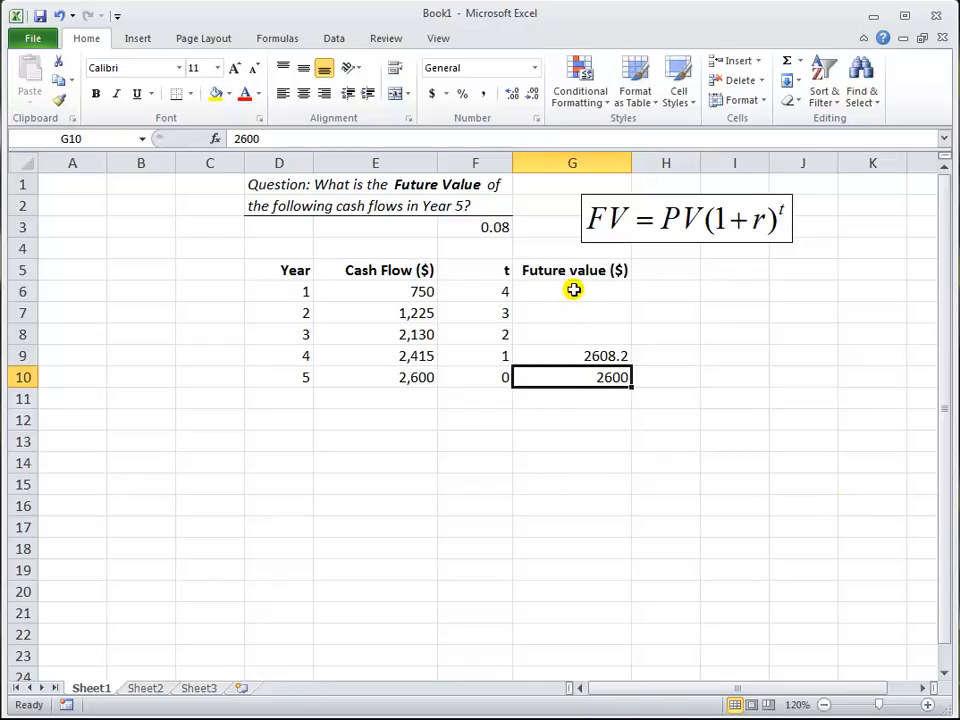
Format the future value cells G6:G10 as Number with two decimal places and the 1000 separator
left_click_drag(574, 289, 576, 313)
left_click_drag(580, 358, 574, 373)
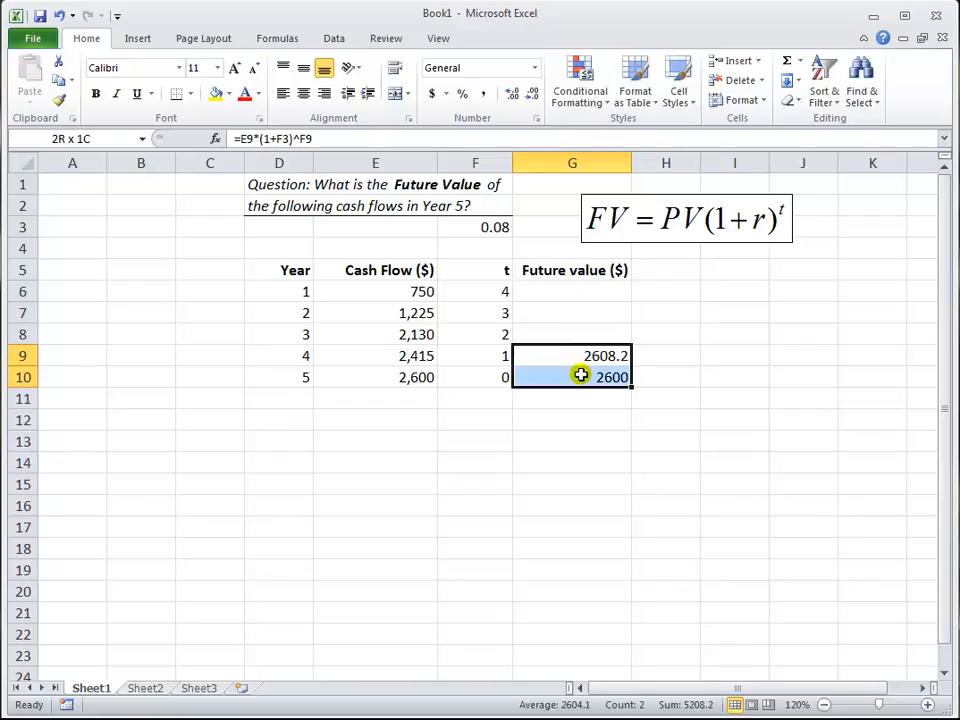
left_click(582, 288)
left_click_drag(582, 288, 583, 371)
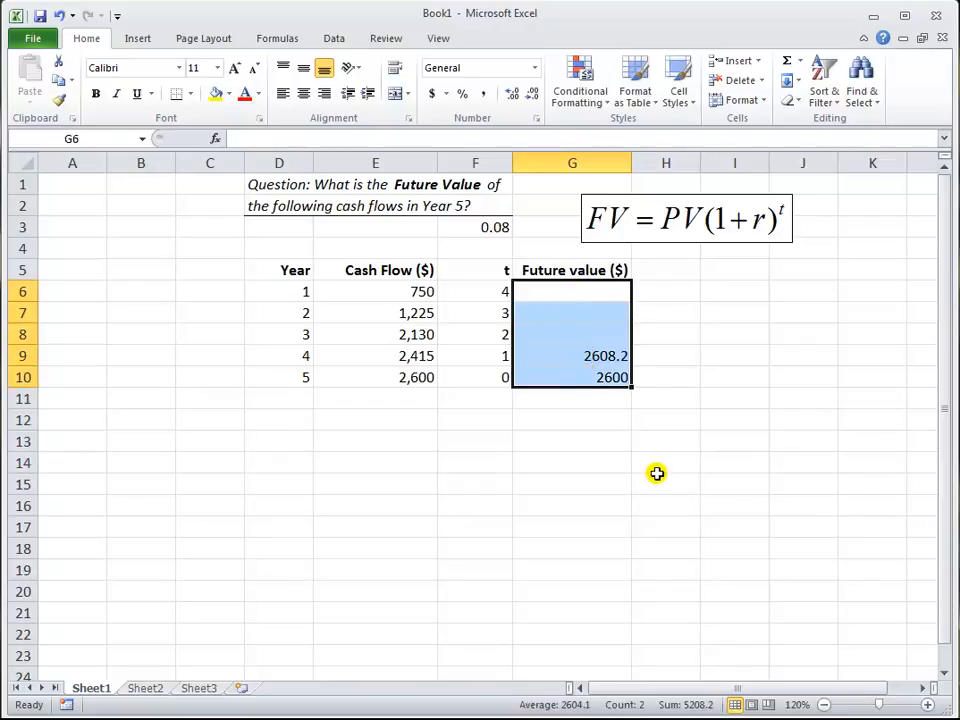
left_click(761, 101)
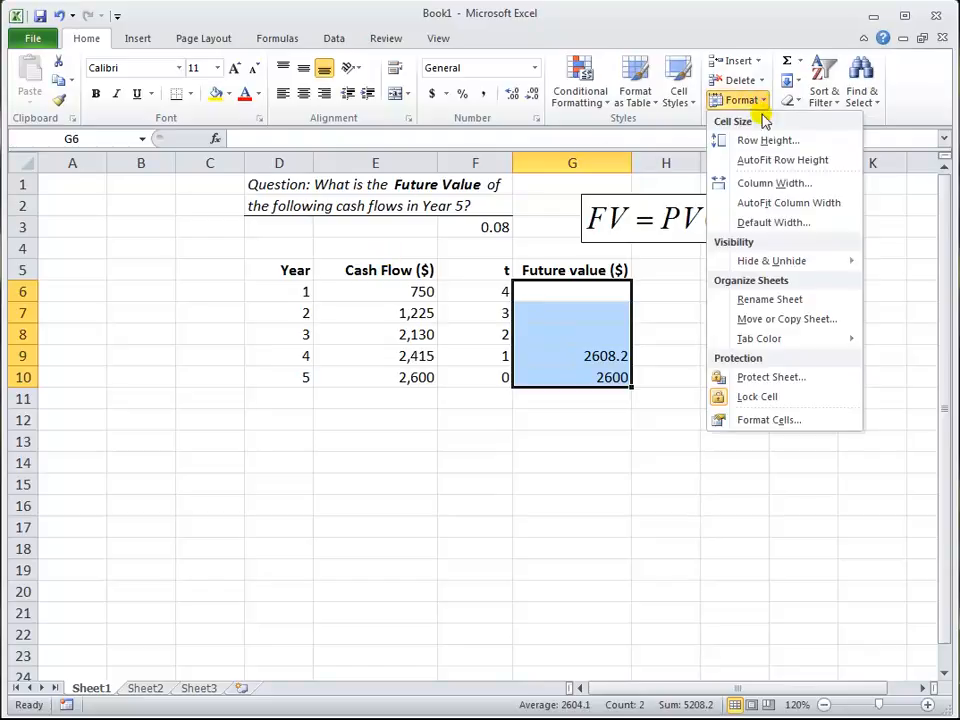
left_click(768, 420)
left_click(390, 199)
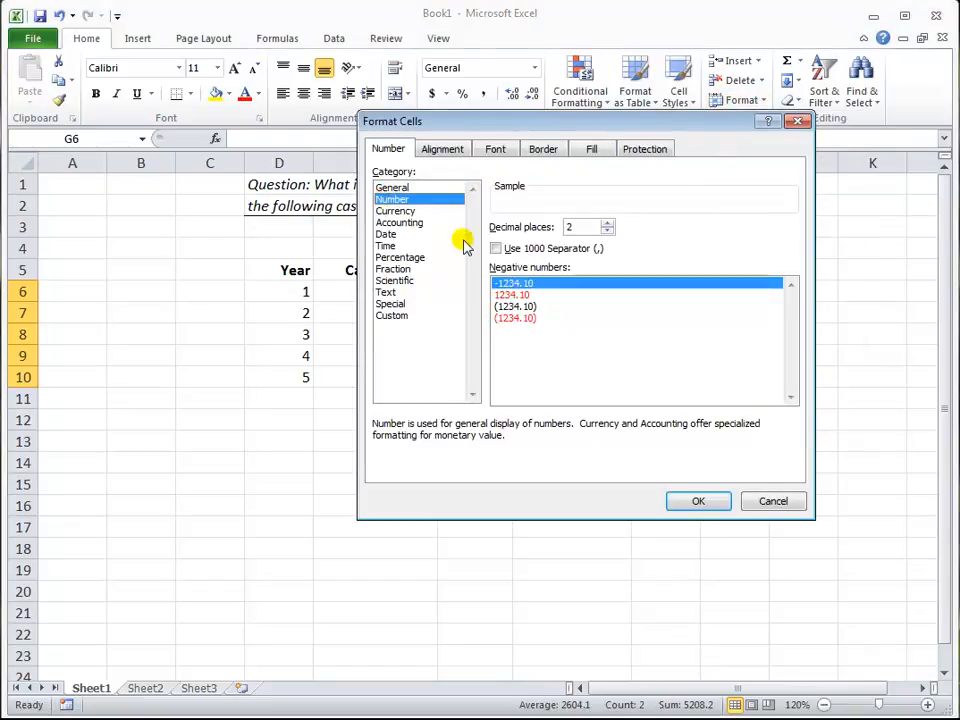
left_click(496, 248)
left_click(688, 503)
left_click(655, 490)
Make the rate reference in the G9 formula absolute, so it reads =E9*(1+$F$3)^F9
left_click(534, 354)
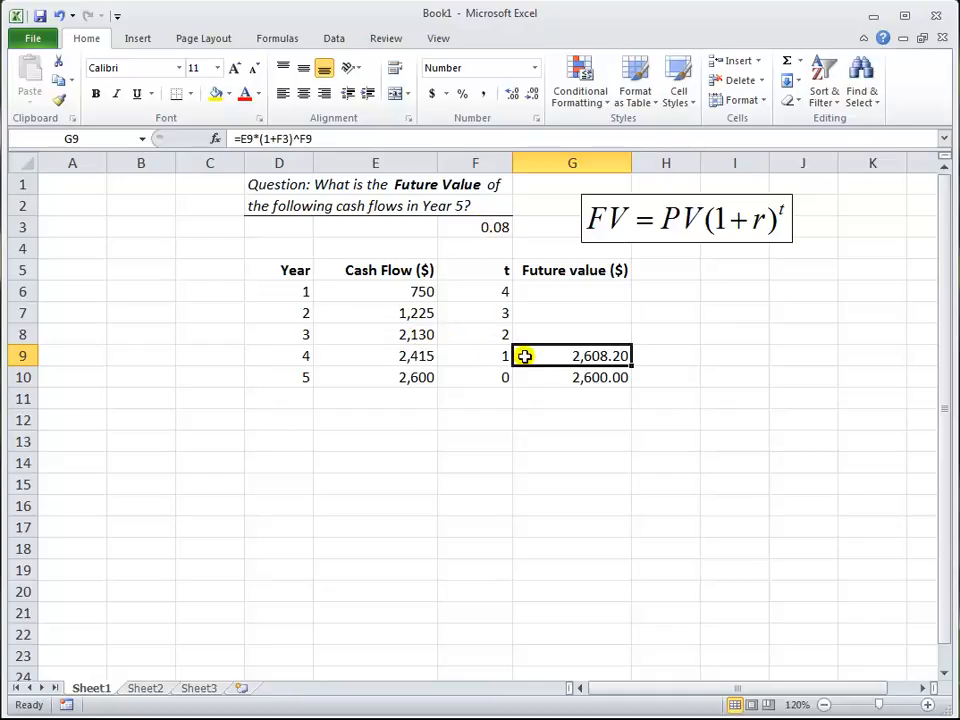
left_click(282, 138)
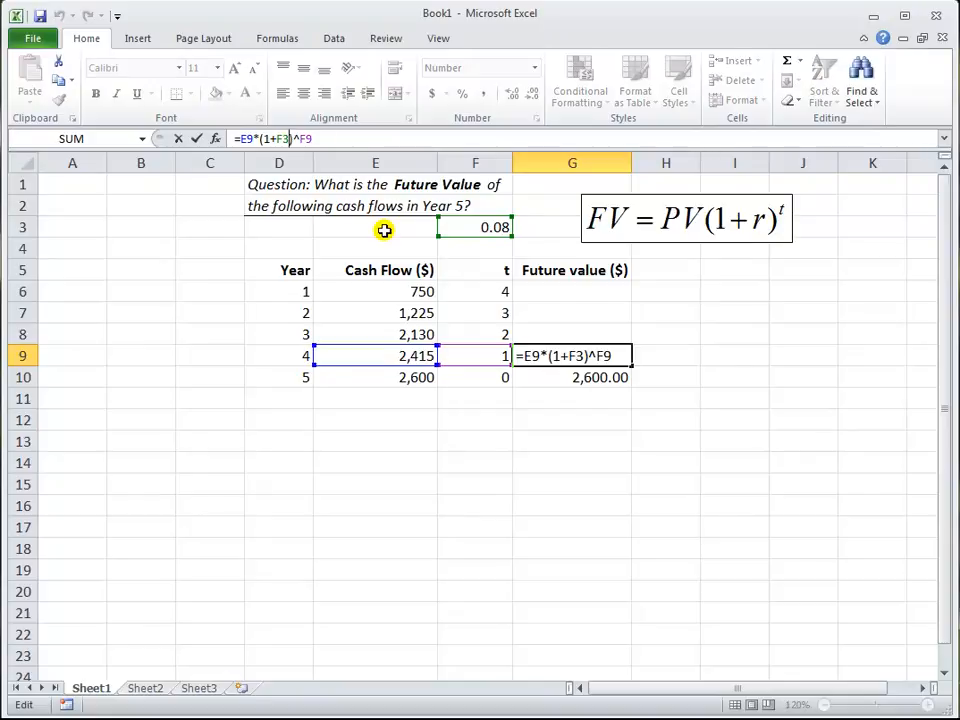
key("F4")
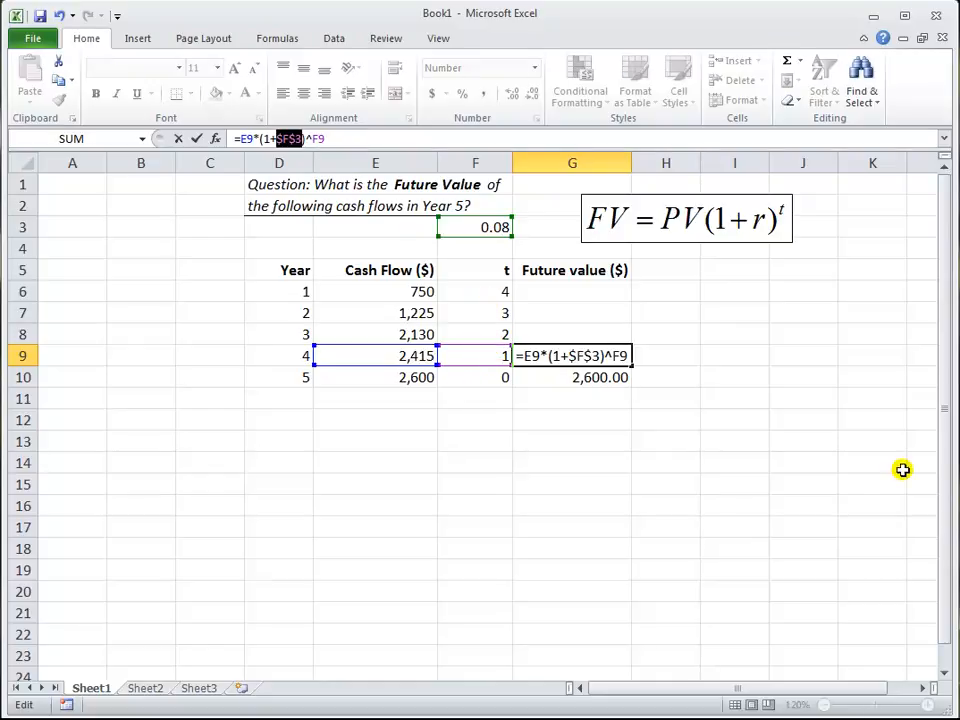
key("Return")
Copy the Year 4 future value formula from G9 into G6:G8 for Years 1 to 3
key("Up")
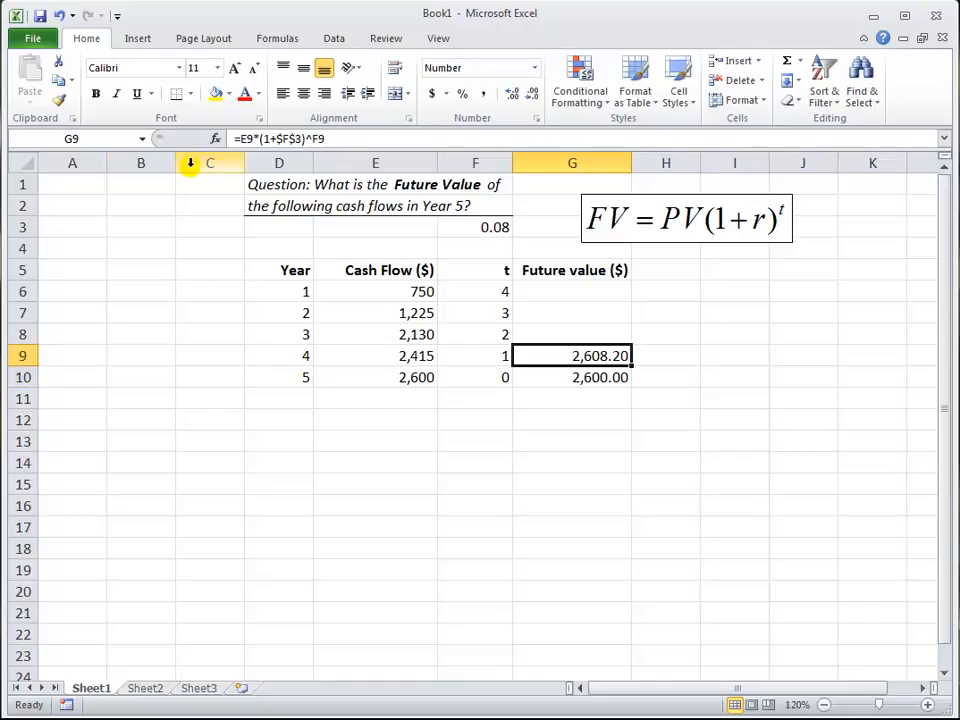
left_click(60, 82)
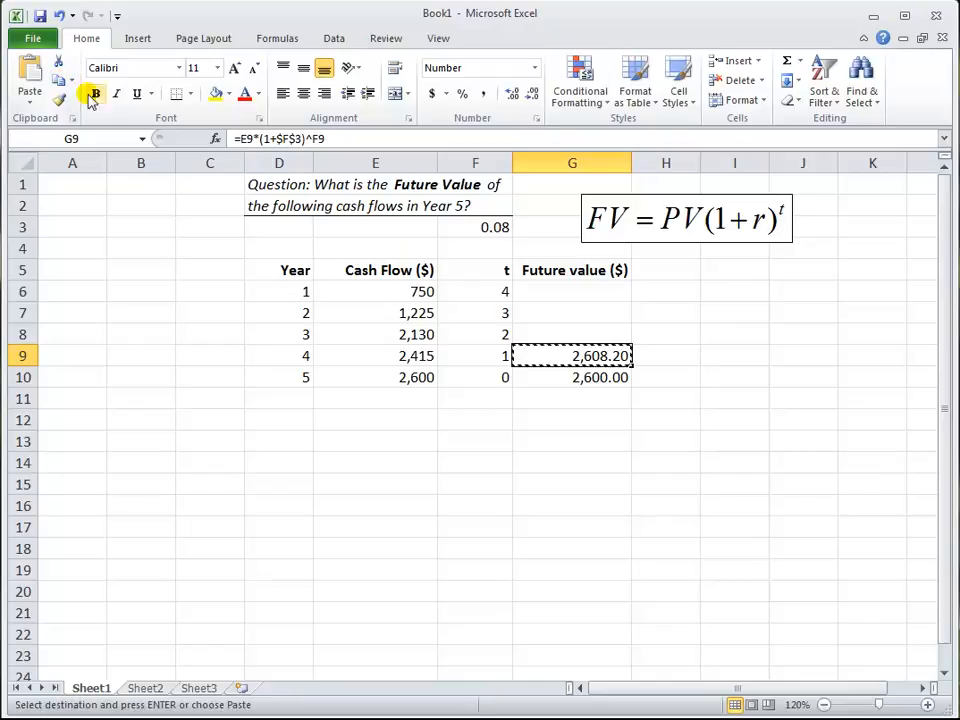
left_click_drag(591, 290, 594, 328)
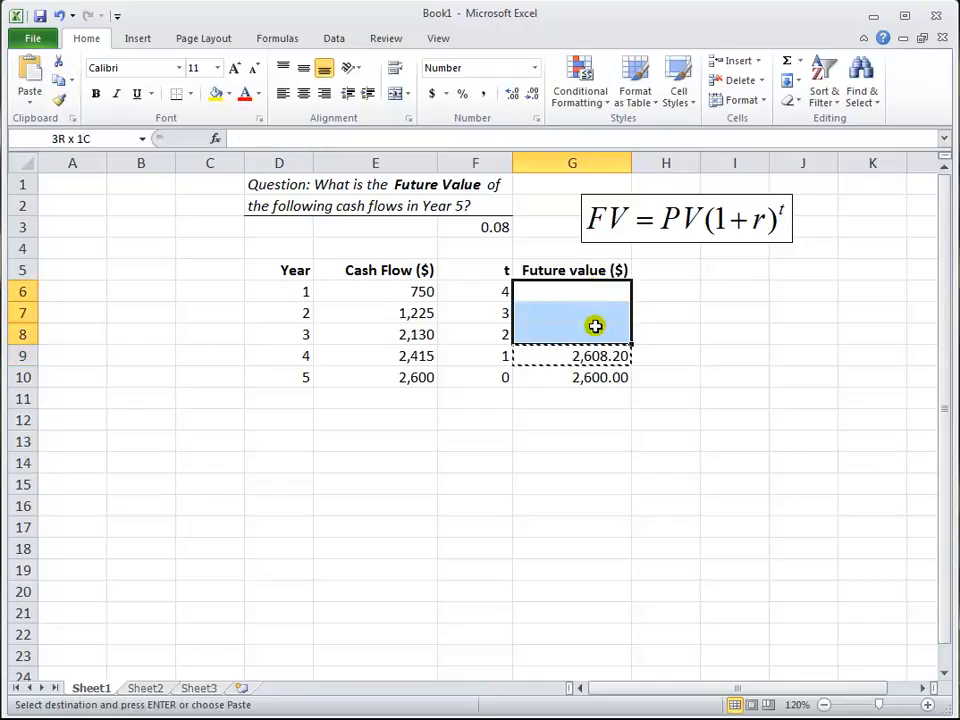
left_click(30, 69)
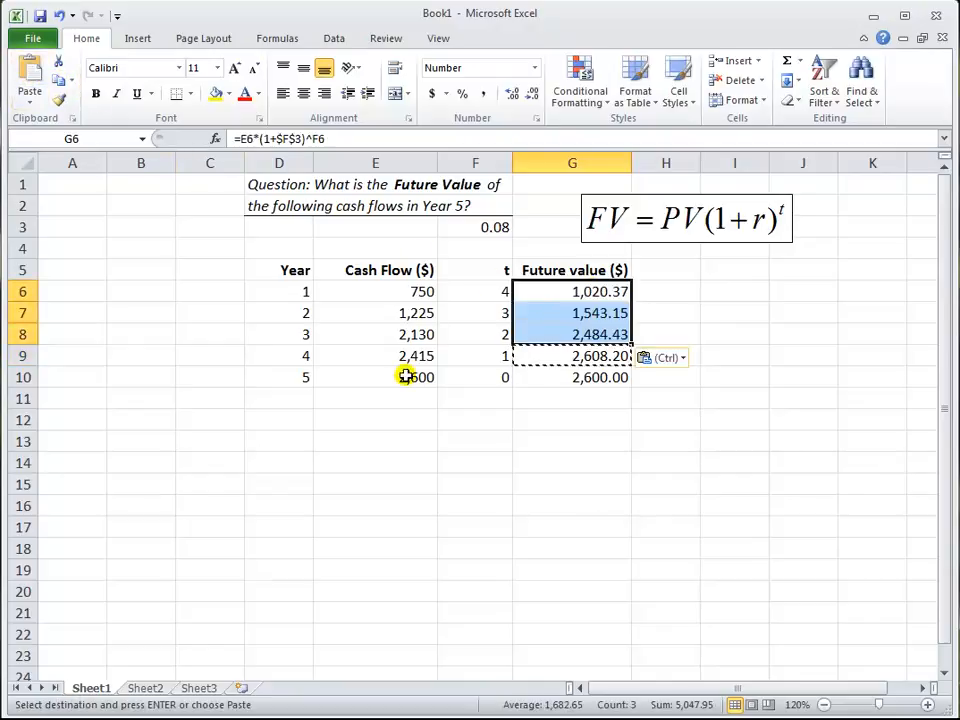
left_click(606, 476)
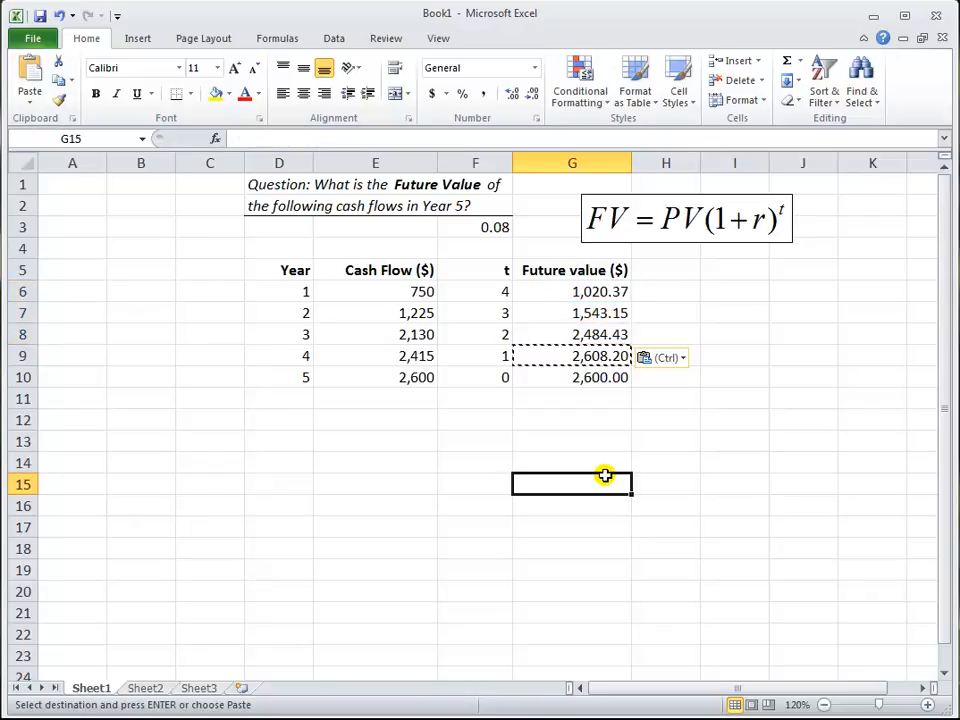
key("Escape")
Total the future values in G12 with =SUM(G6:G11)
left_click(607, 418)
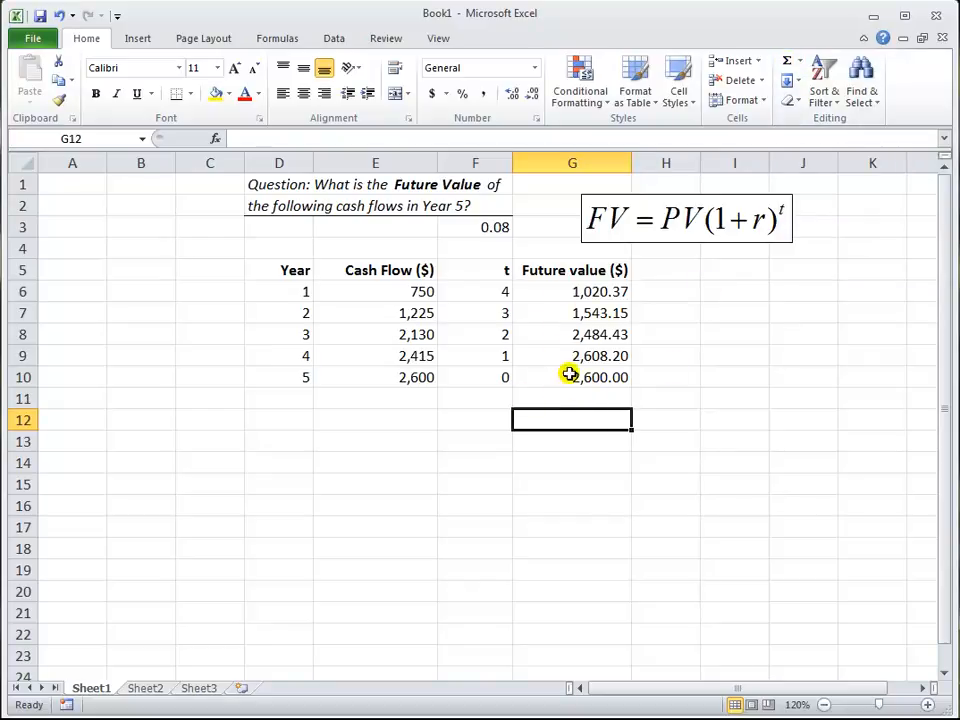
left_click(787, 62)
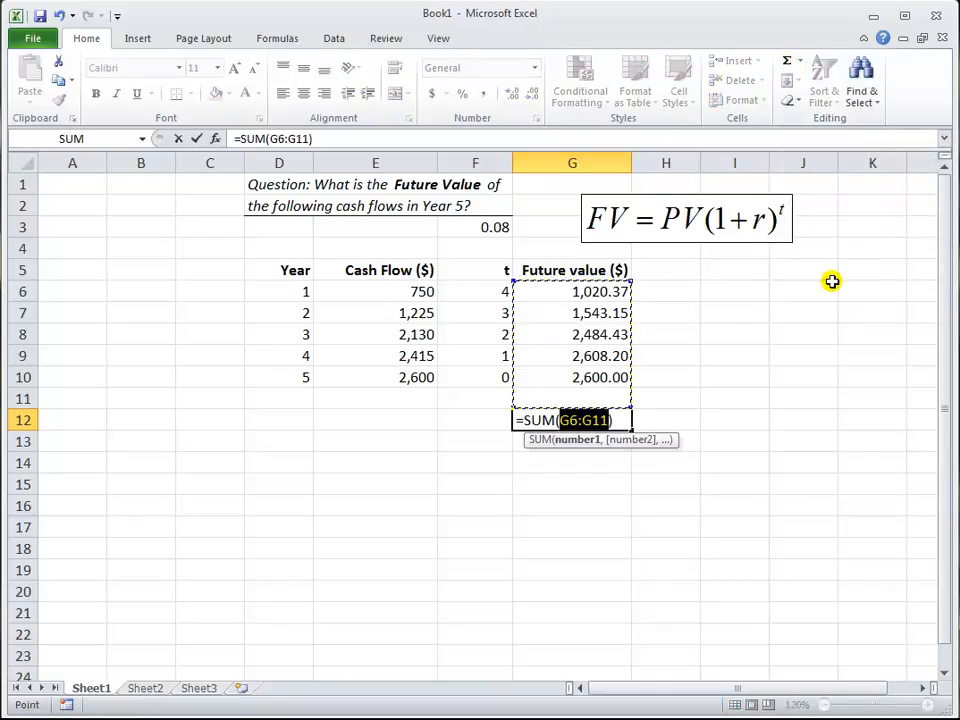
key("Return")
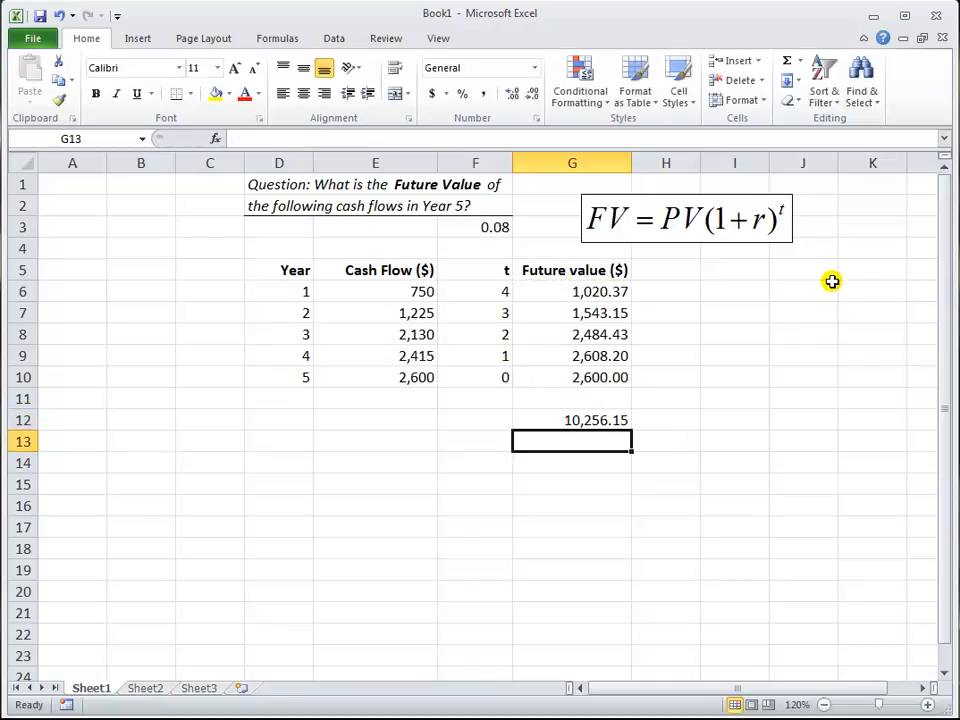
Write the answer "Future Value = $10,256.15" in cell D14
key("Left")
key("Left")
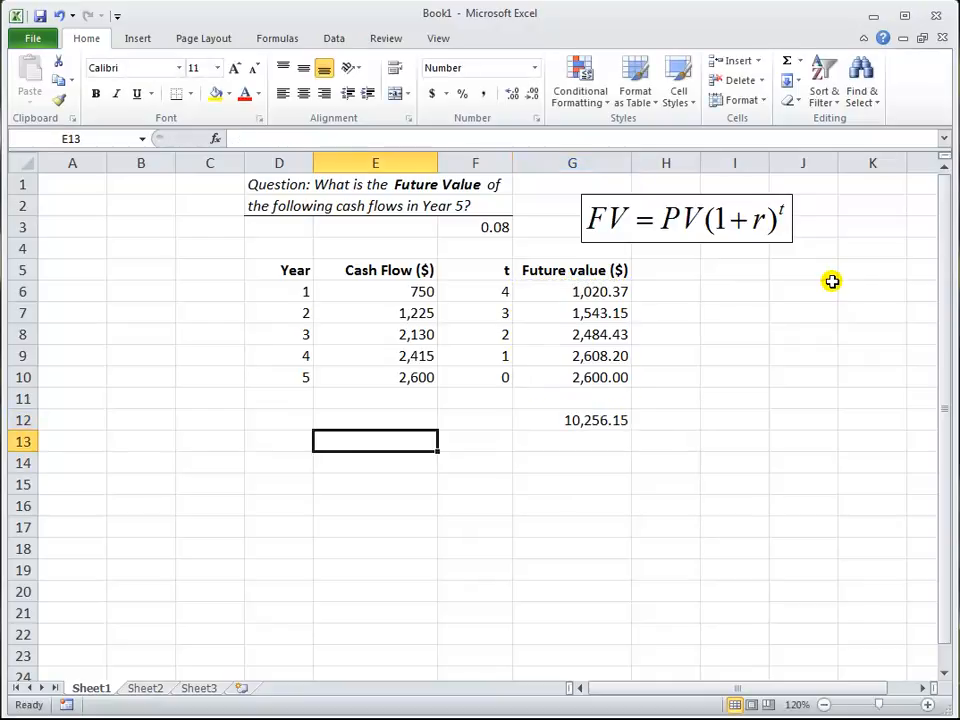
key("Down")
key("Left")
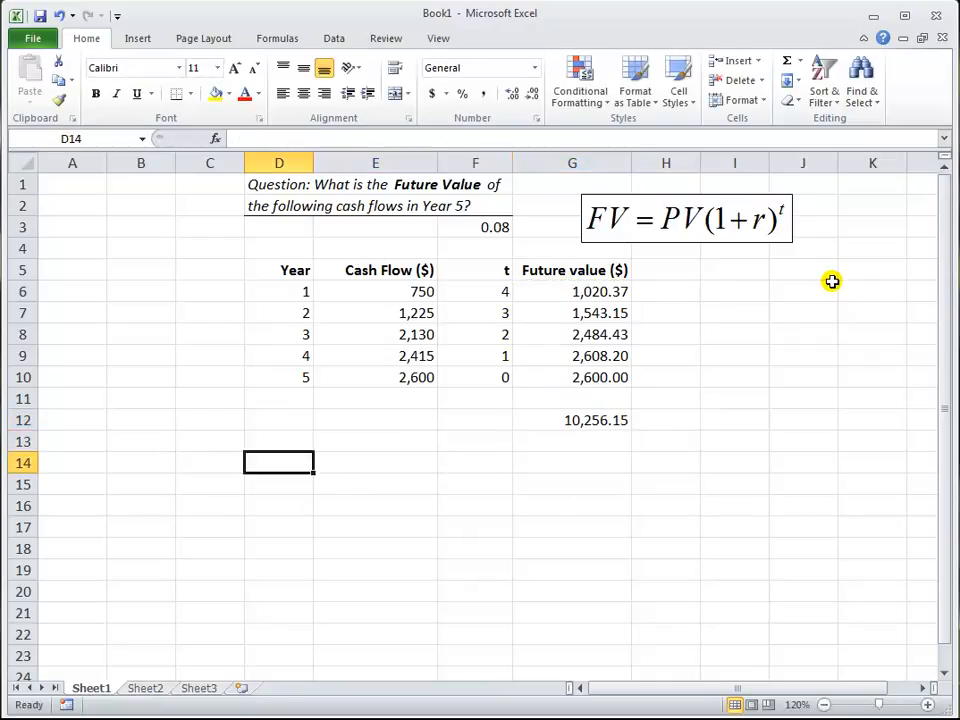
type("Futre")
key("BackSpace")
key("BackSpace")
key("BackSpace")
type("ure Value = $10")
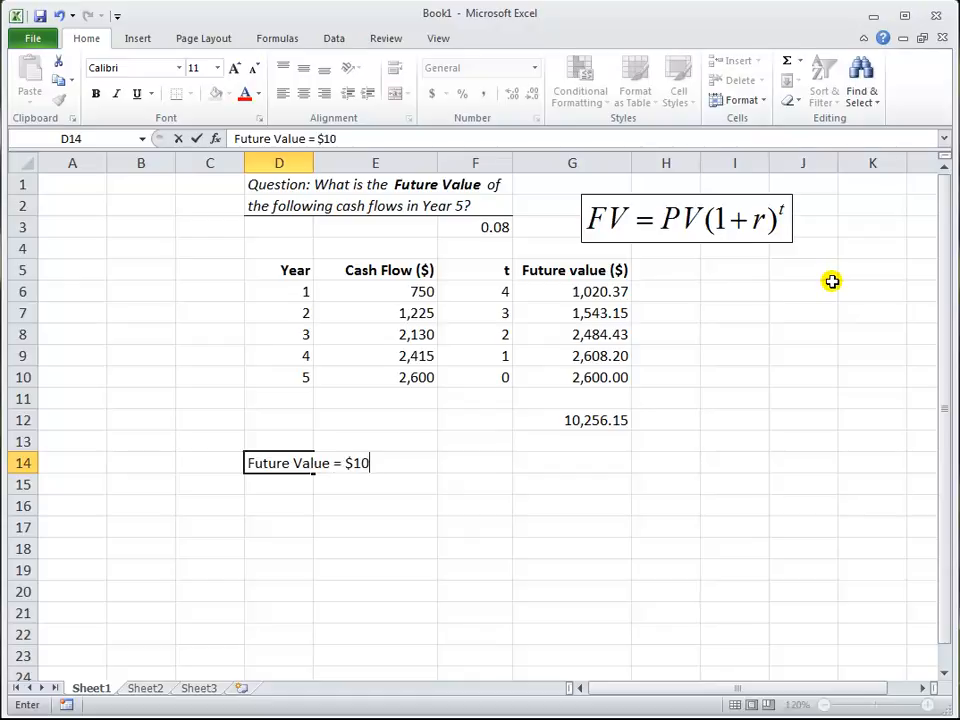
type(",256.15")
key("Return")
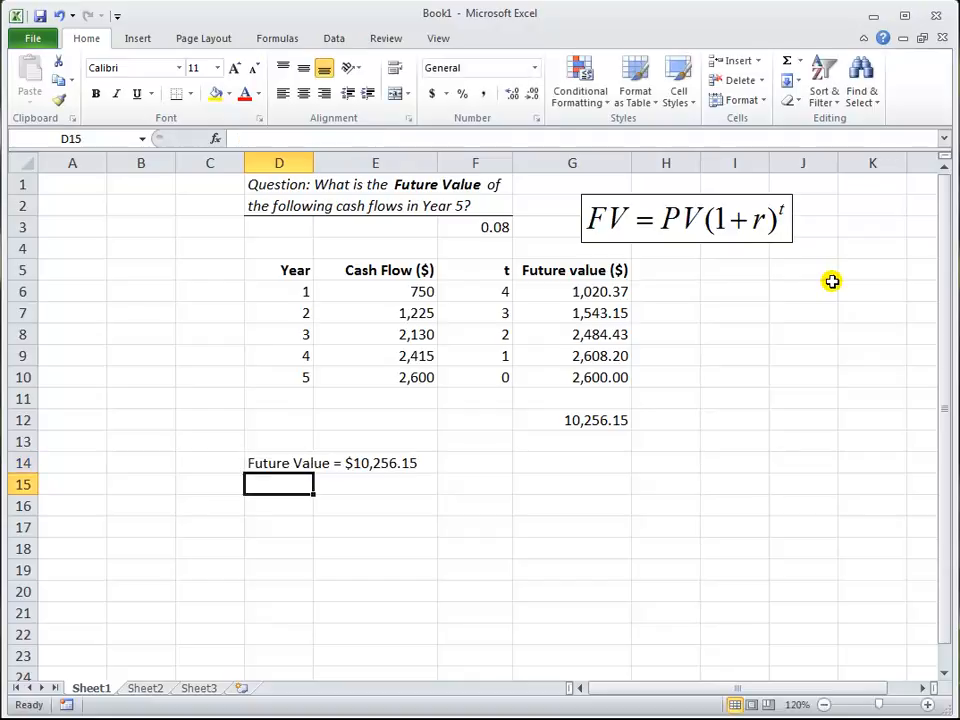